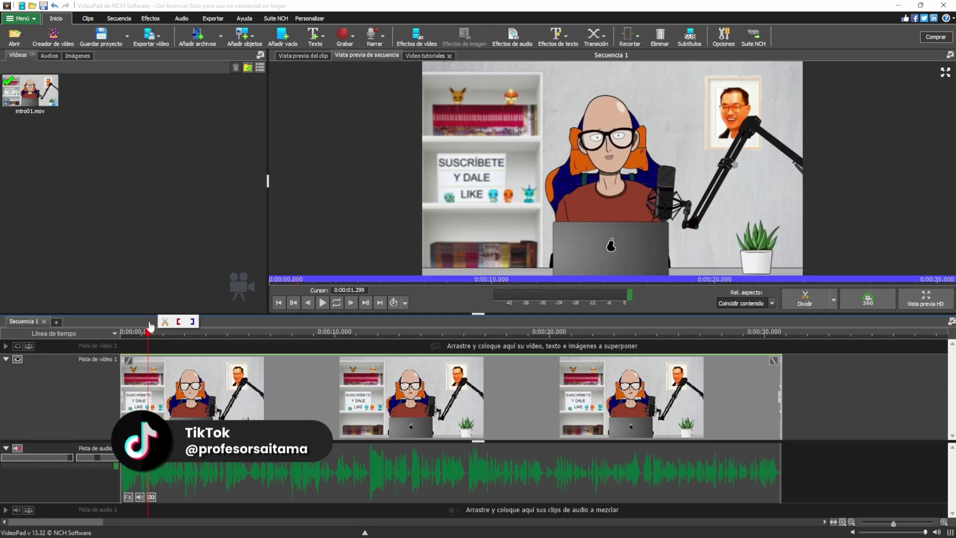
Split the intro clip on the timeline at about 3.9, 7, 14 and 19.5 seconds.
{"action": "left_click", "coordinate": [183, 339]}
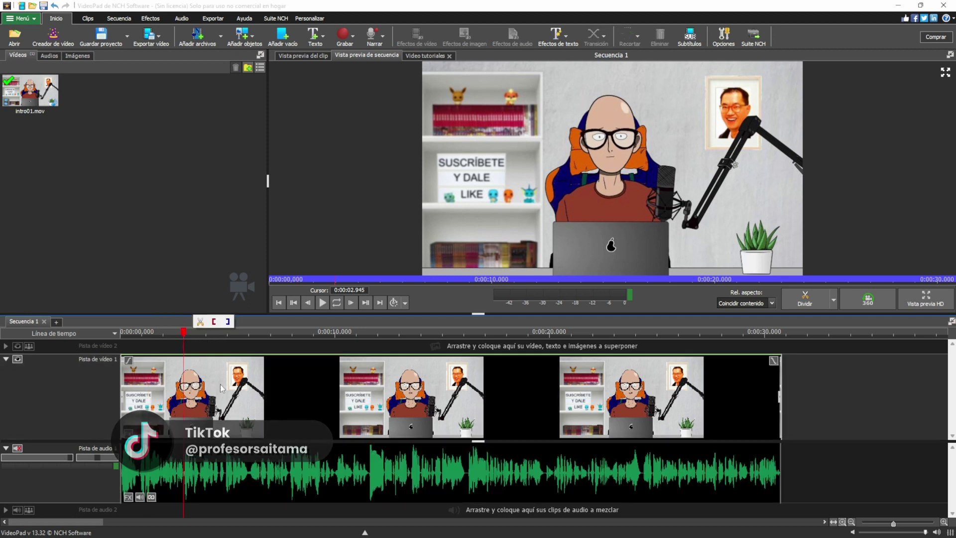
{"action": "left_click", "coordinate": [228, 345]}
{"action": "left_click", "coordinate": [203, 334]}
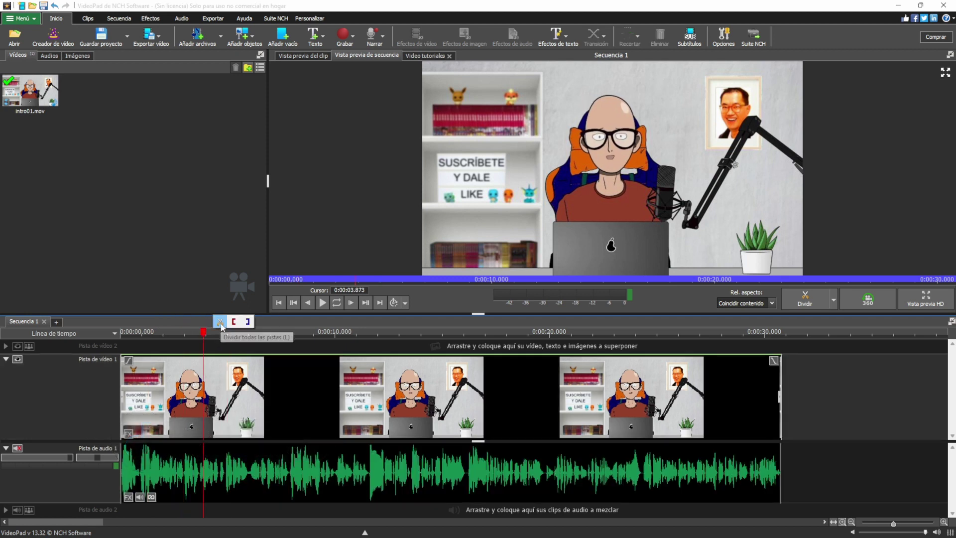
{"action": "left_click", "coordinate": [219, 322]}
{"action": "left_click", "coordinate": [271, 333]}
{"action": "left_click", "coordinate": [288, 324]}
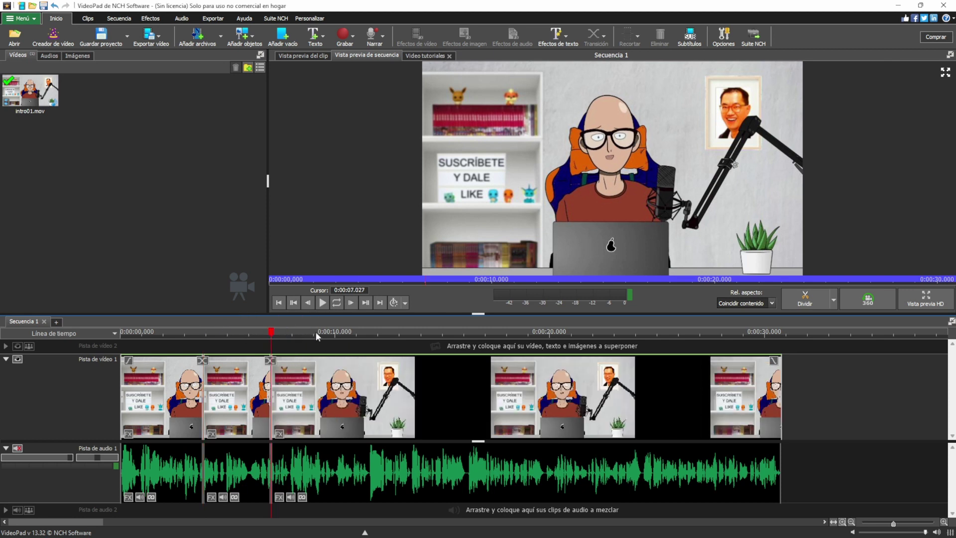
{"action": "left_click", "coordinate": [423, 330]}
{"action": "left_click", "coordinate": [436, 323]}
{"action": "left_click", "coordinate": [538, 331]}
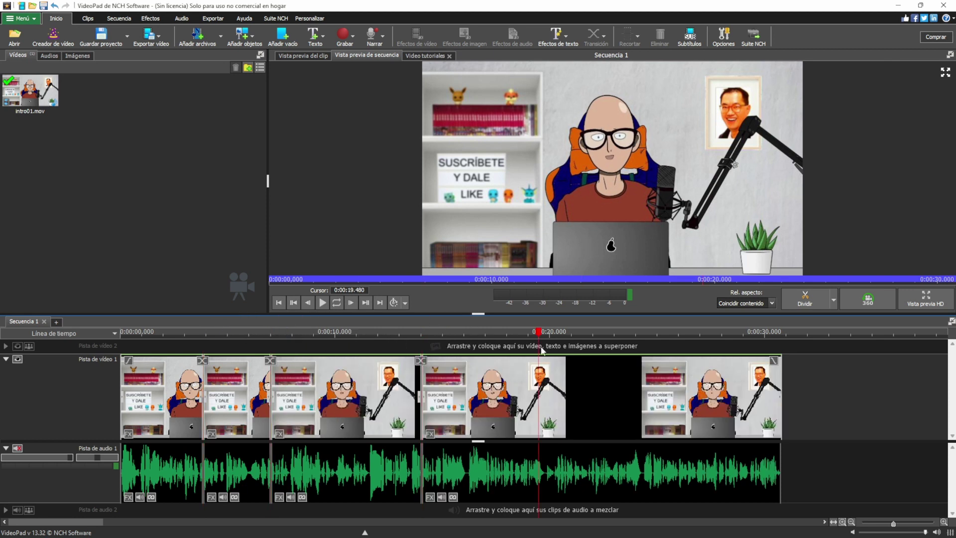
{"action": "left_click", "coordinate": [552, 322]}
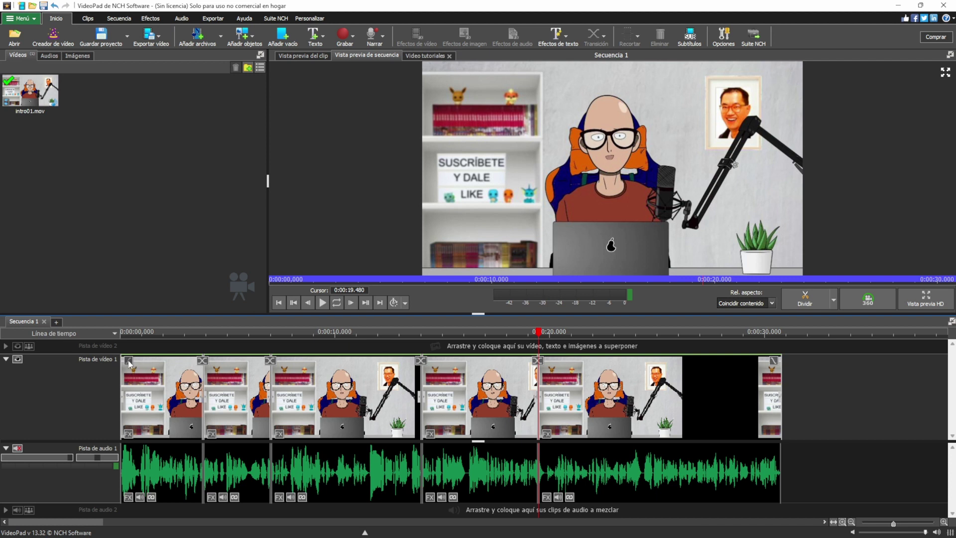
Add a 2-second fade-in to the first clip and play the sequence from the start.
{"action": "left_click", "coordinate": [128, 361]}
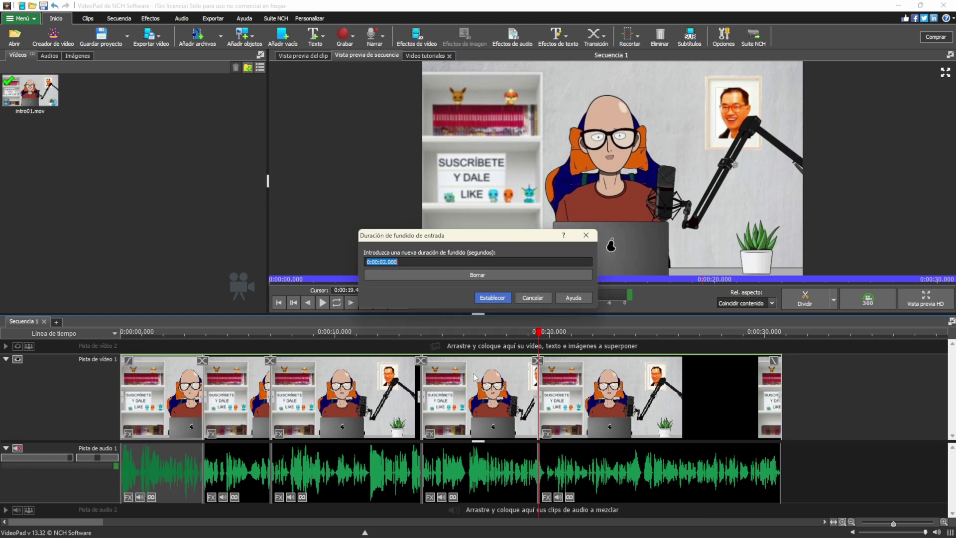
{"action": "left_click_drag", "start_coordinate": [400, 238], "coordinate": [324, 226]}
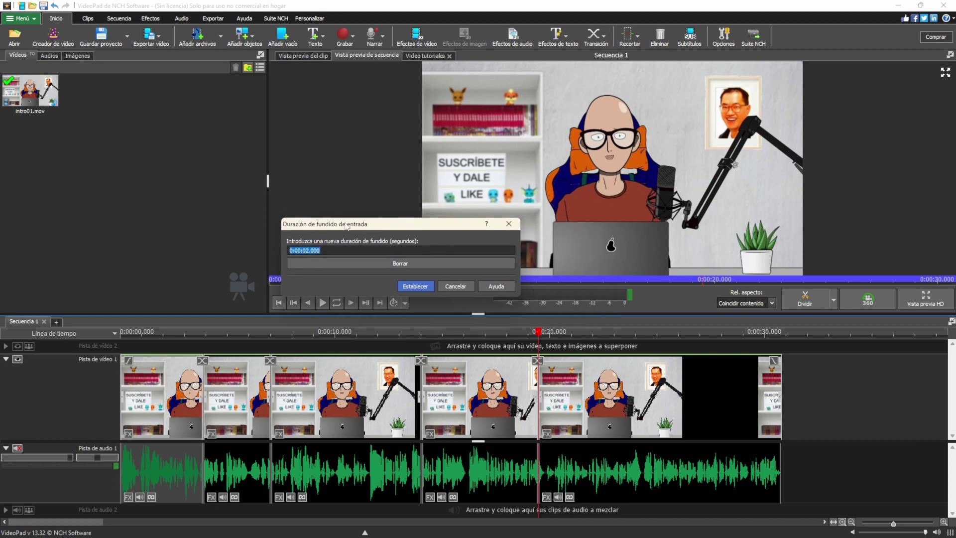
{"action": "left_click", "coordinate": [415, 286]}
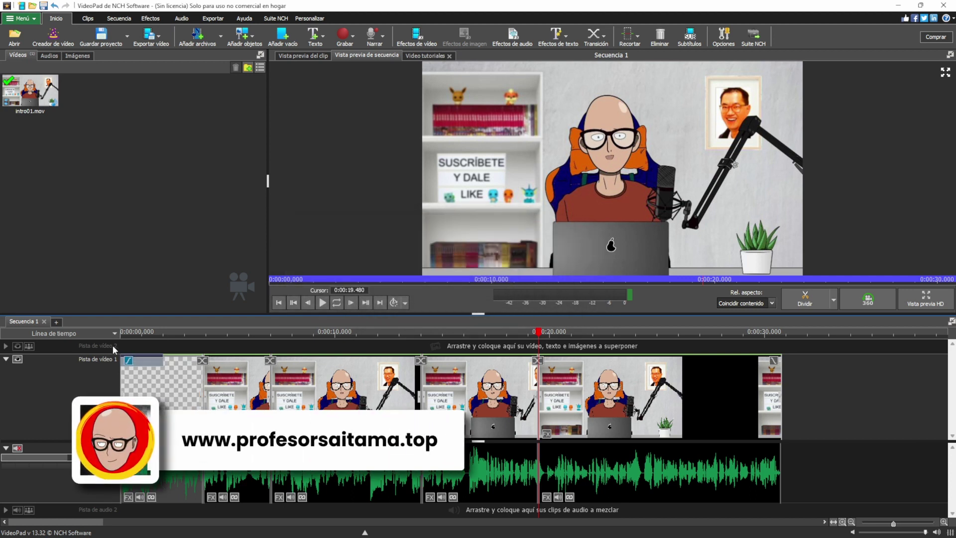
{"action": "left_click", "coordinate": [121, 332]}
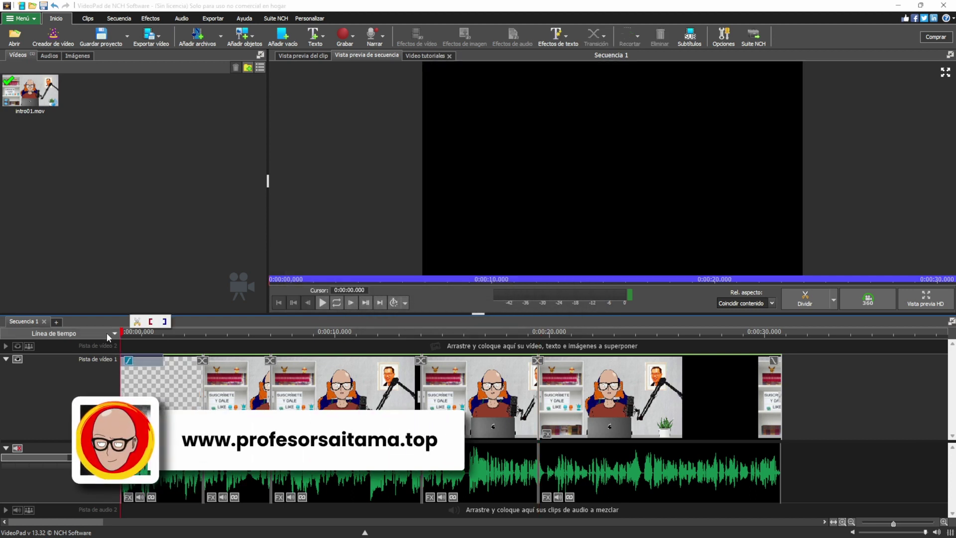
{"action": "left_click", "coordinate": [323, 302]}
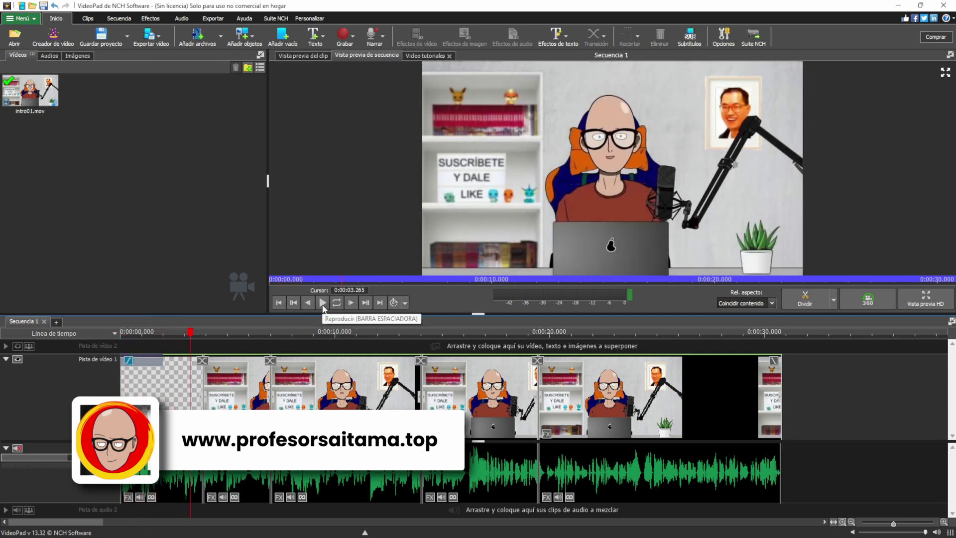
Add a 1-second Disolver transition at the cut between the second and third clips.
{"action": "left_click", "coordinate": [259, 333]}
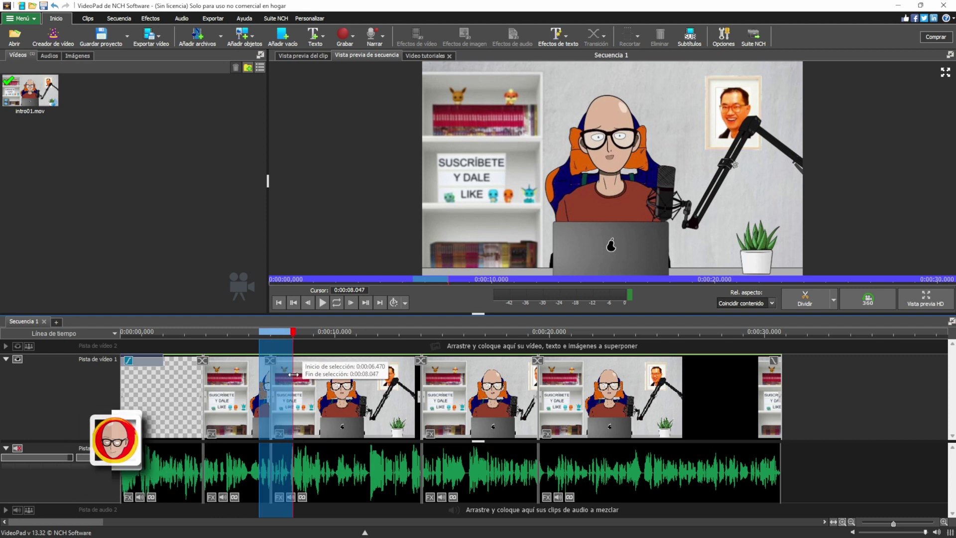
{"action": "left_click", "coordinate": [250, 353]}
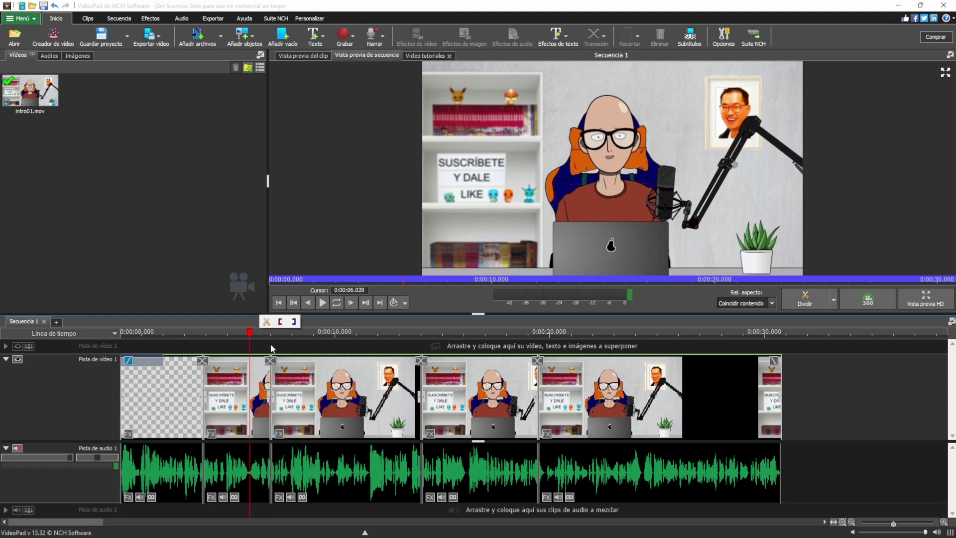
{"action": "left_click", "coordinate": [270, 361]}
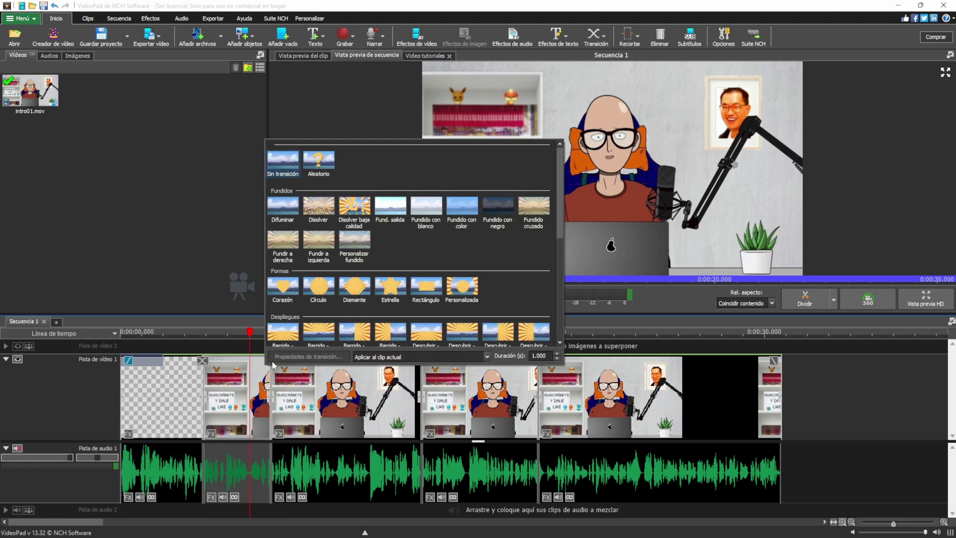
{"action": "left_click", "coordinate": [319, 205]}
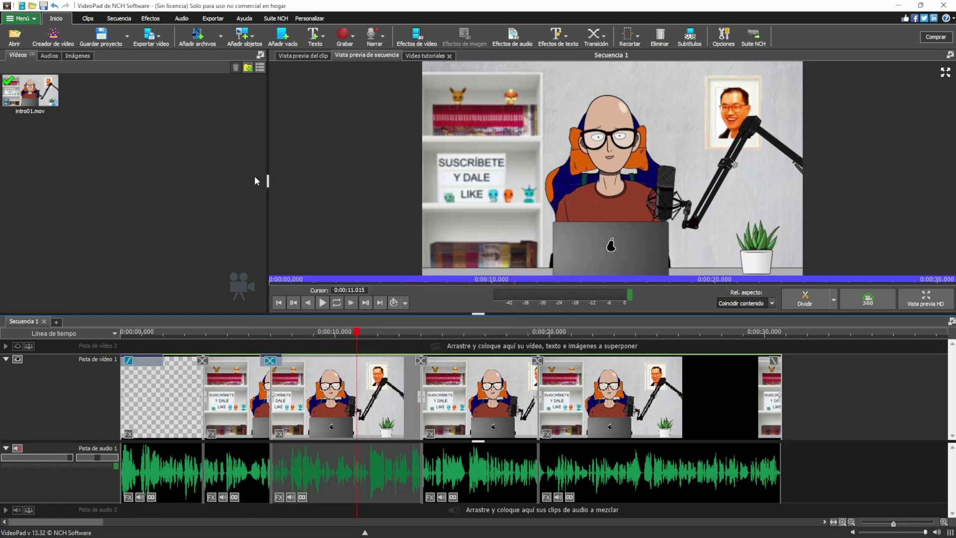
Add a text clip reading "Profesor Saitama" at about 11 seconds on video track 2.
{"action": "left_click", "coordinate": [316, 40]}
{"action": "left_click", "coordinate": [316, 72]}
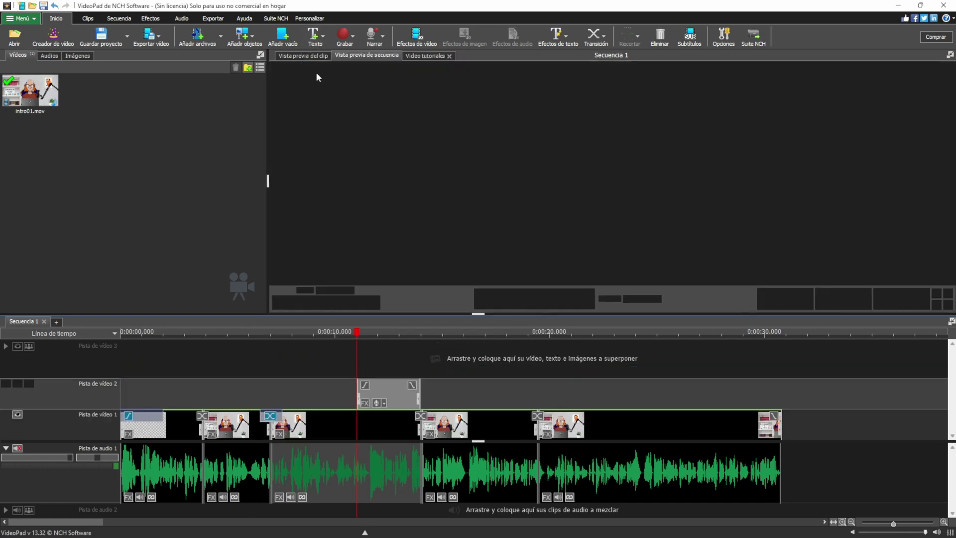
{"action": "left_click_drag", "start_coordinate": [440, 349], "coordinate": [300, 337]}
{"action": "key", "text": "BackSpace"}
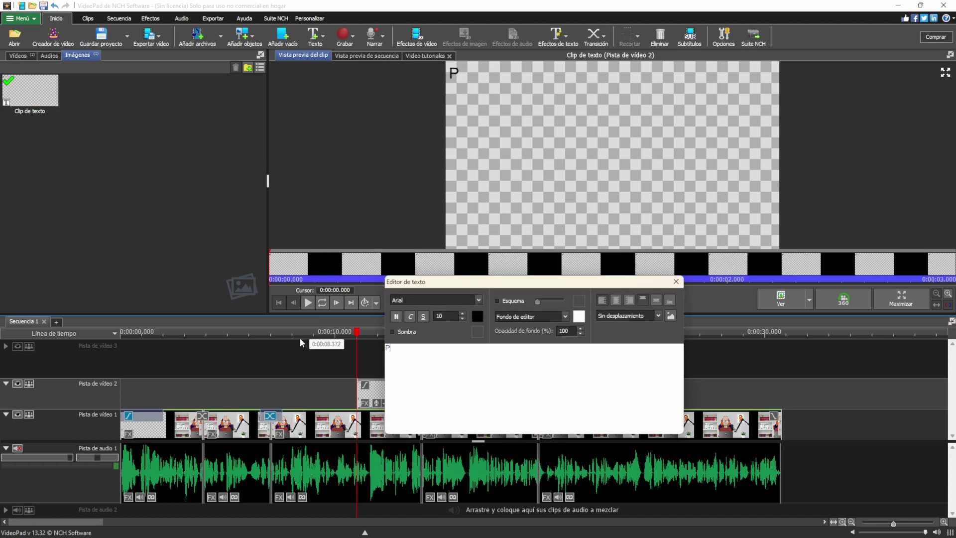
{"action": "type", "text": "Profesor Saitama"}
{"action": "left_click", "coordinate": [337, 342]}
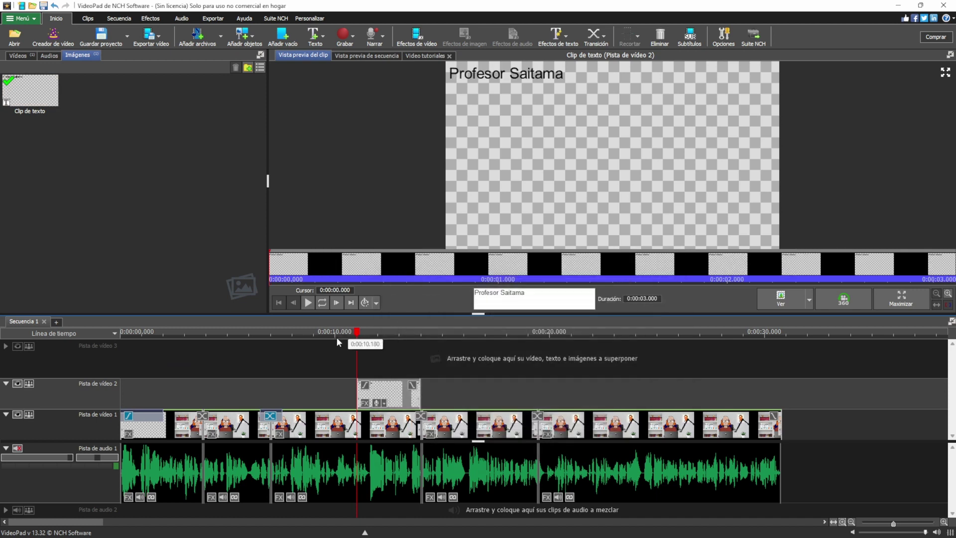
Play the sequence from about 10.6 seconds to check the title over the video.
{"action": "left_click", "coordinate": [349, 332]}
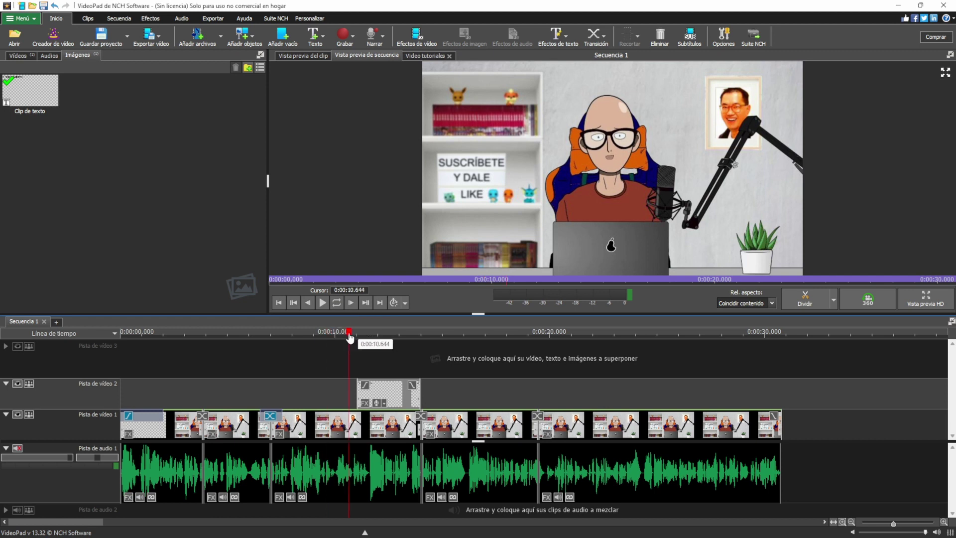
{"action": "left_click", "coordinate": [322, 302]}
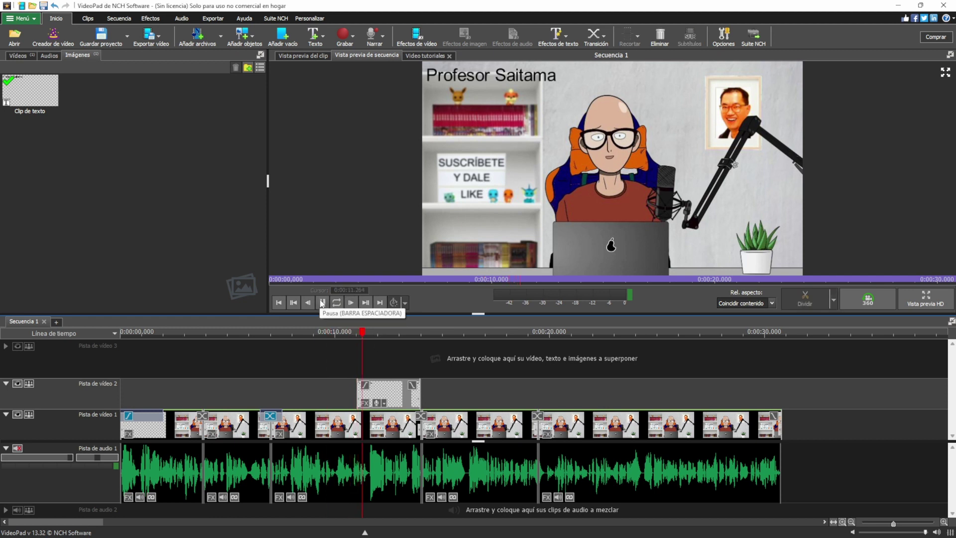
{"action": "left_click", "coordinate": [321, 303]}
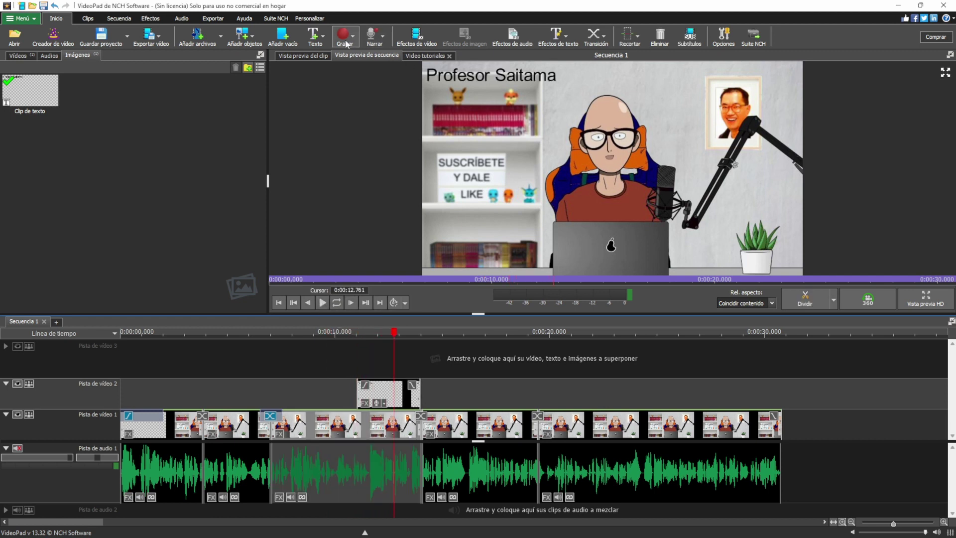
Apply the Foco video effect to the third clip on video track 1.
{"action": "left_click", "coordinate": [413, 45]}
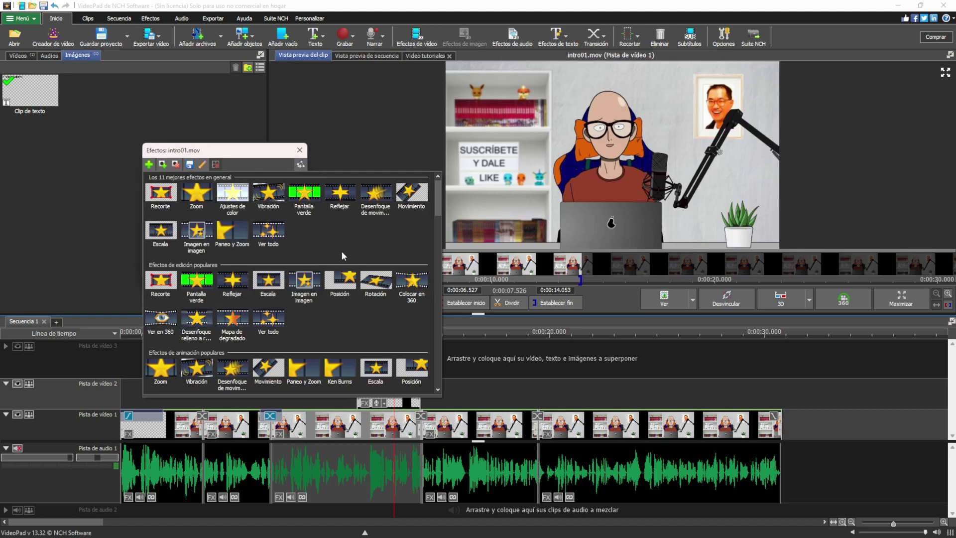
{"action": "scroll", "coordinate": [318, 269], "scroll_direction": "down", "scroll_amount": 2}
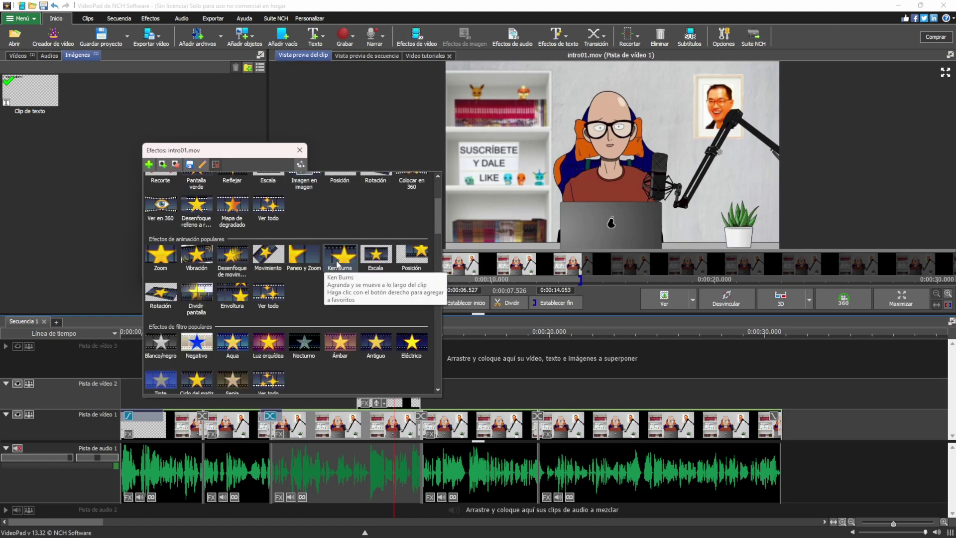
{"action": "scroll", "coordinate": [337, 264], "scroll_direction": "down", "scroll_amount": 2}
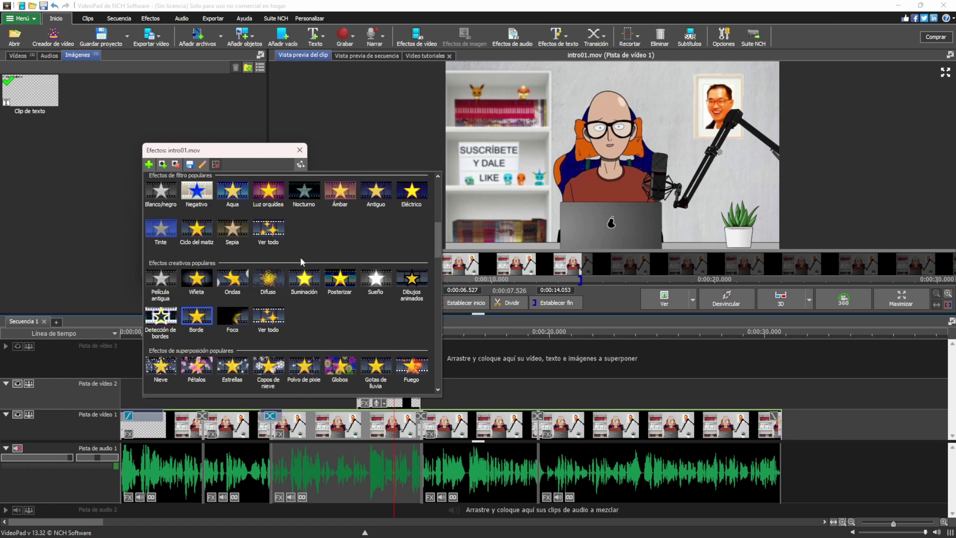
{"action": "left_click", "coordinate": [299, 261]}
Play the sequence from about 10.2 seconds to preview the Foco effect.
{"action": "left_click", "coordinate": [339, 354]}
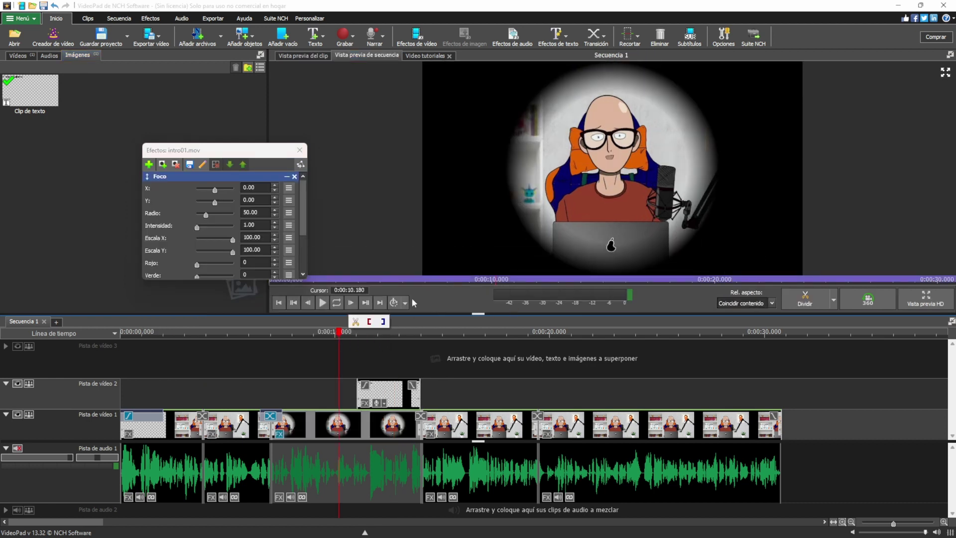
{"action": "left_click", "coordinate": [323, 303]}
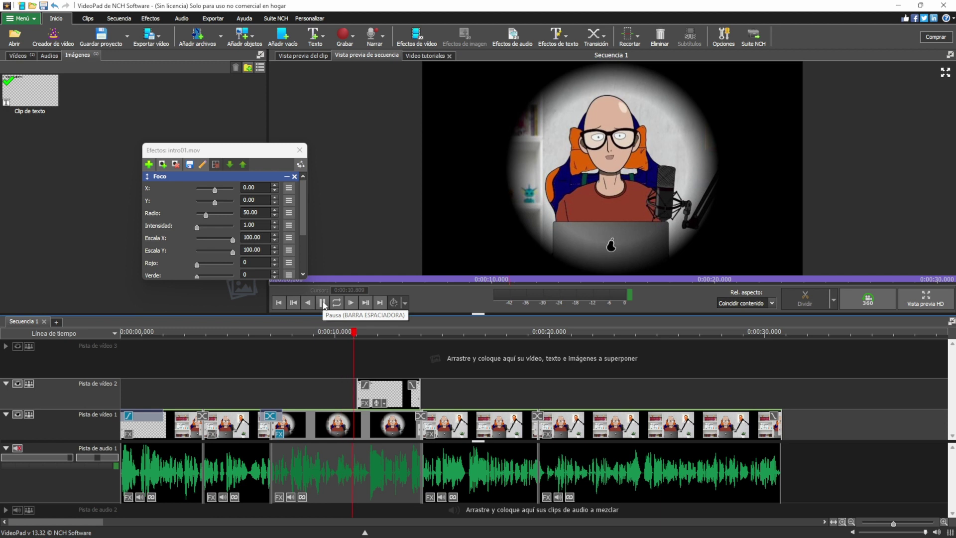
{"action": "left_click", "coordinate": [324, 303]}
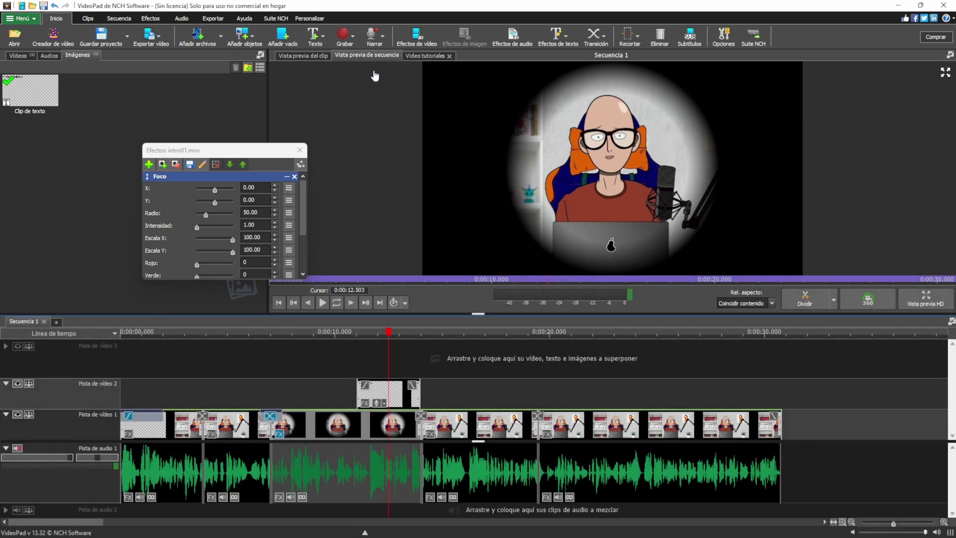
Look through the clip, sequence and audio tools, including the audio effects available for the second clip.
{"action": "left_click", "coordinate": [88, 18]}
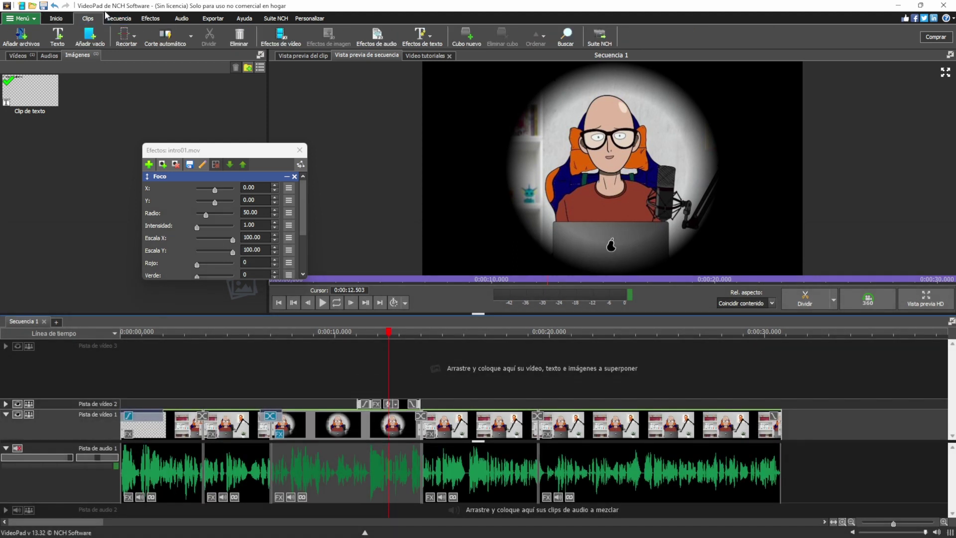
{"action": "left_click", "coordinate": [110, 19]}
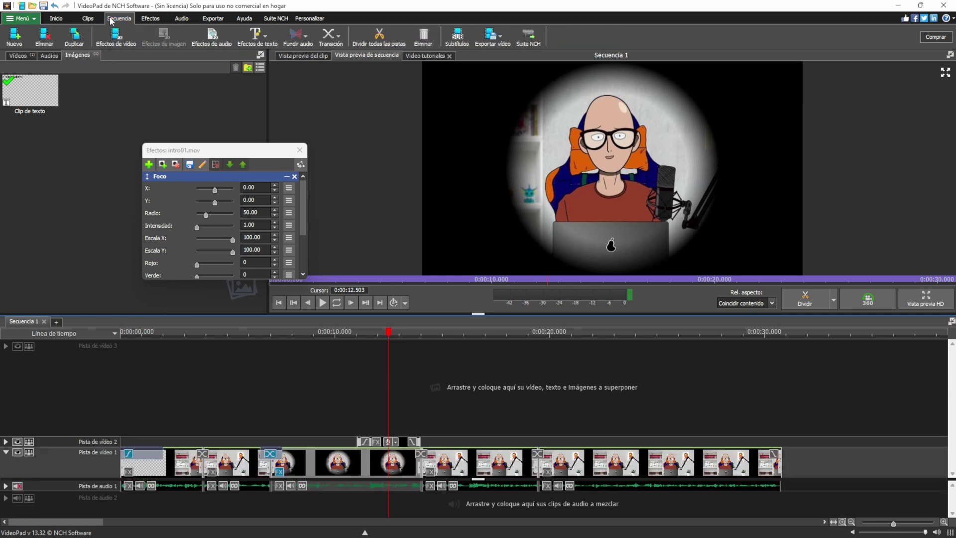
{"action": "left_click", "coordinate": [182, 18]}
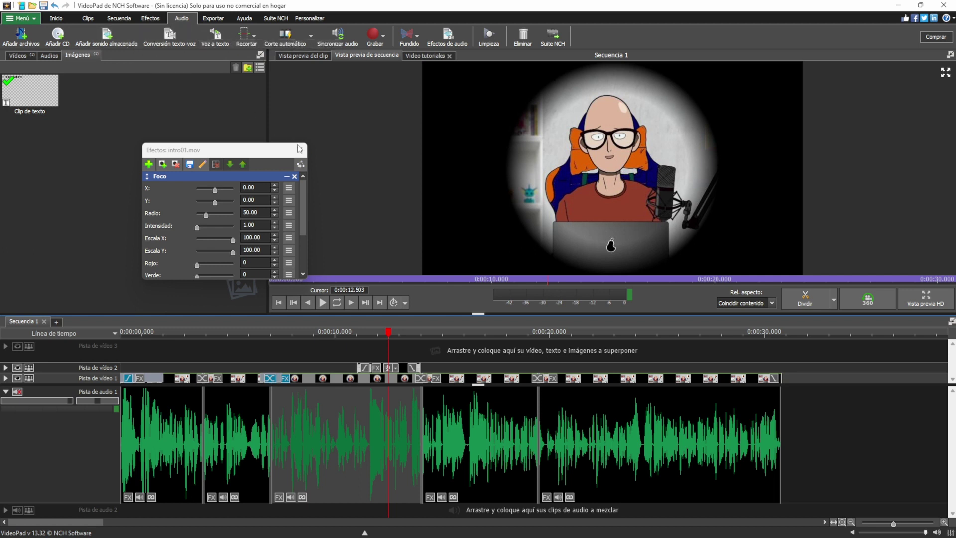
{"action": "left_click", "coordinate": [228, 395]}
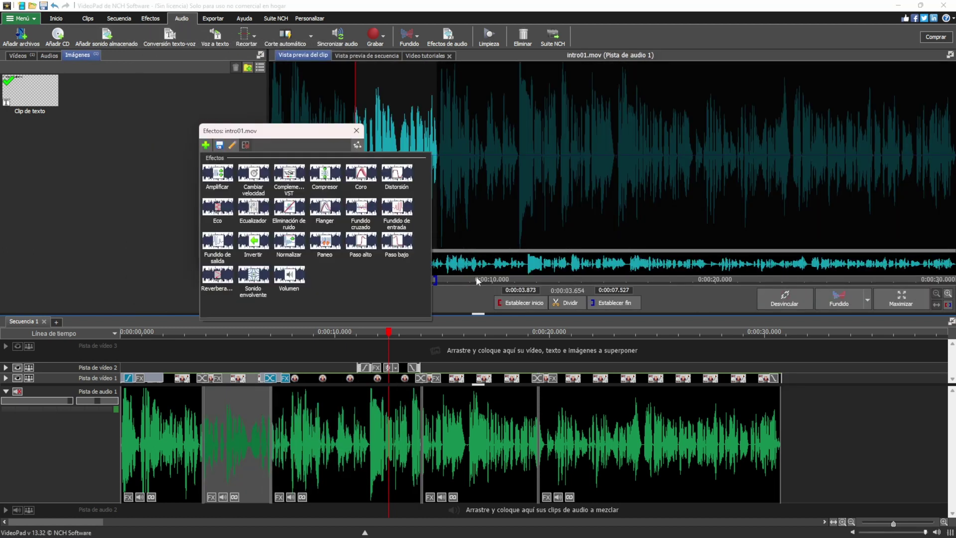
{"action": "left_click", "coordinate": [356, 131]}
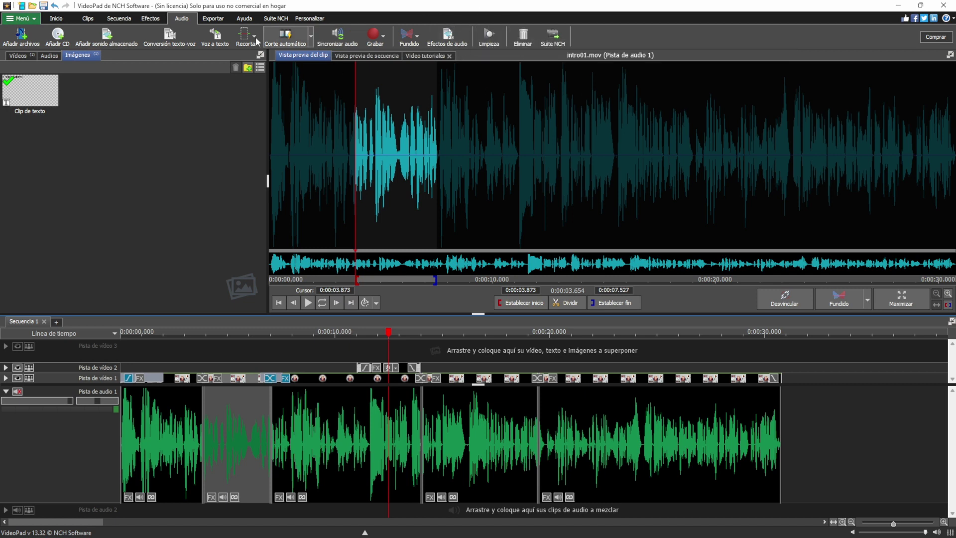
Open the YouTube export settings and review the format, frame rate, title and privacy options.
{"action": "left_click", "coordinate": [213, 20]}
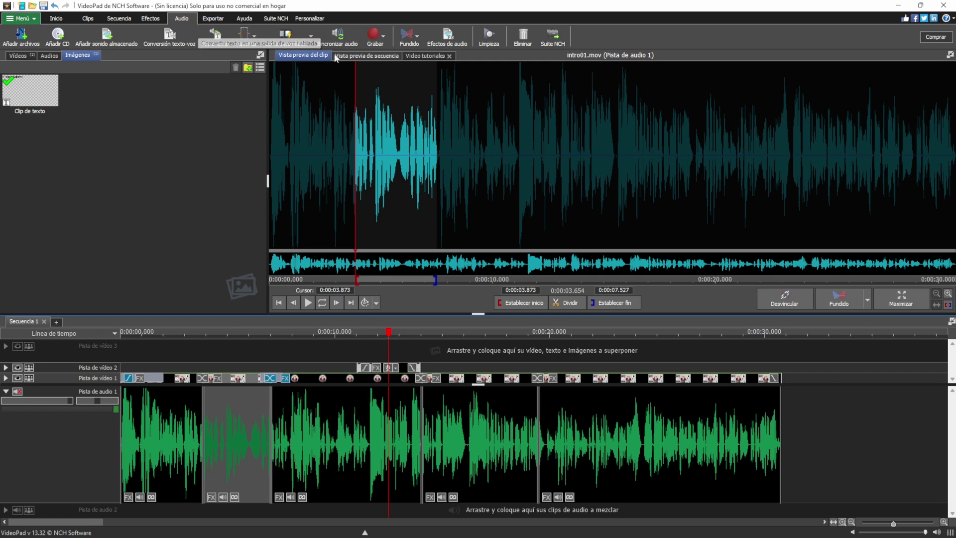
{"action": "left_click", "coordinate": [338, 35]}
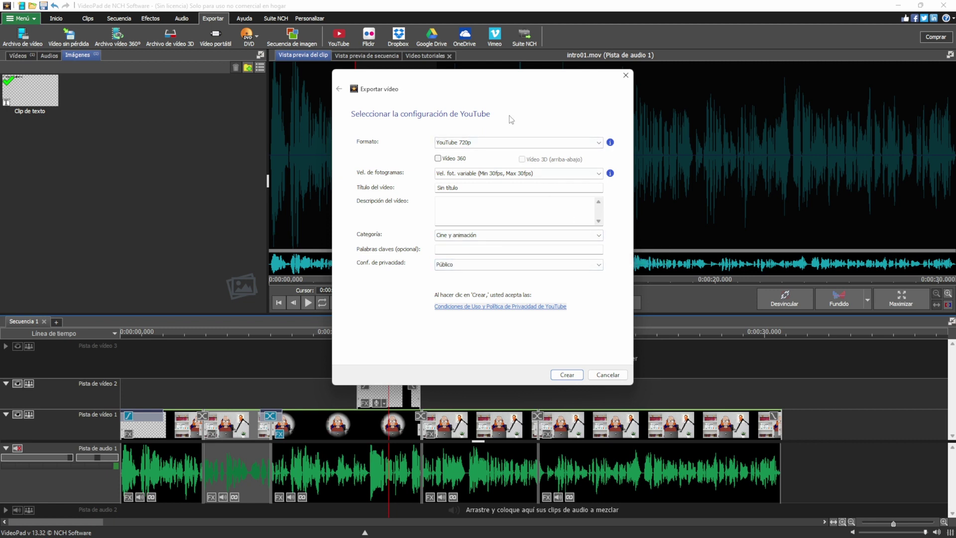
{"action": "key", "text": "BackSpace"}
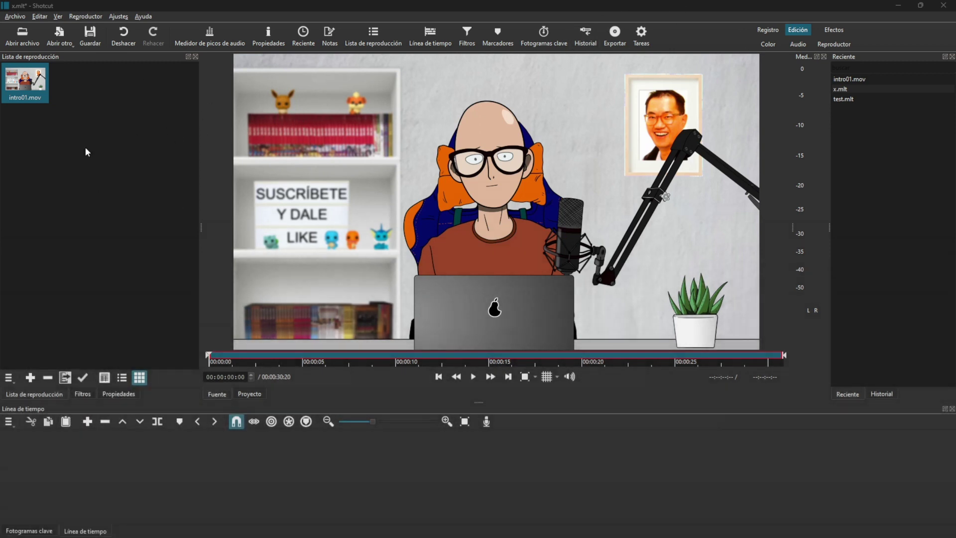
Switch to Shotcut and add intro01.mov from the playlist to the start of the timeline.
{"action": "left_click_drag", "start_coordinate": [30, 82], "coordinate": [145, 467]}
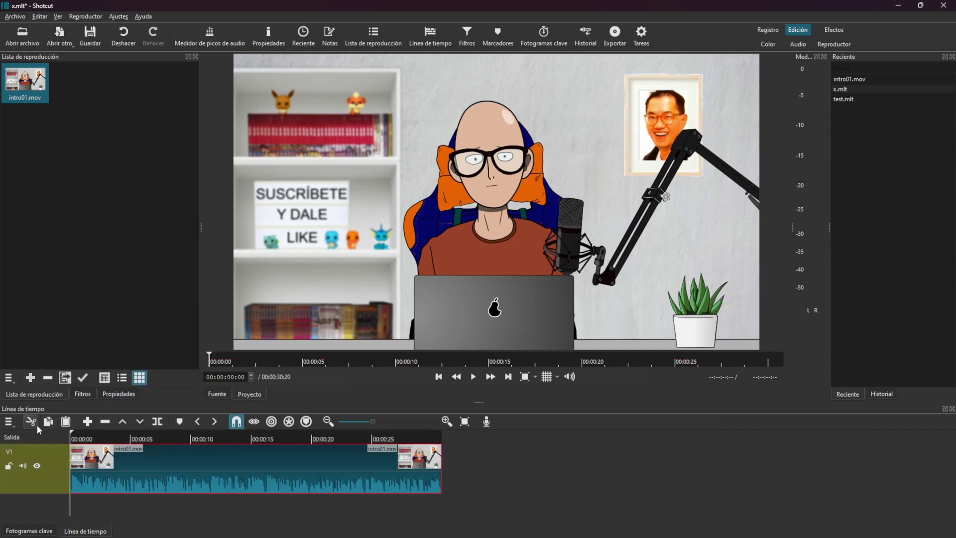
Mute track V1 and split intro01.mov on the timeline at about 5 and 14 seconds.
{"action": "left_click", "coordinate": [23, 466]}
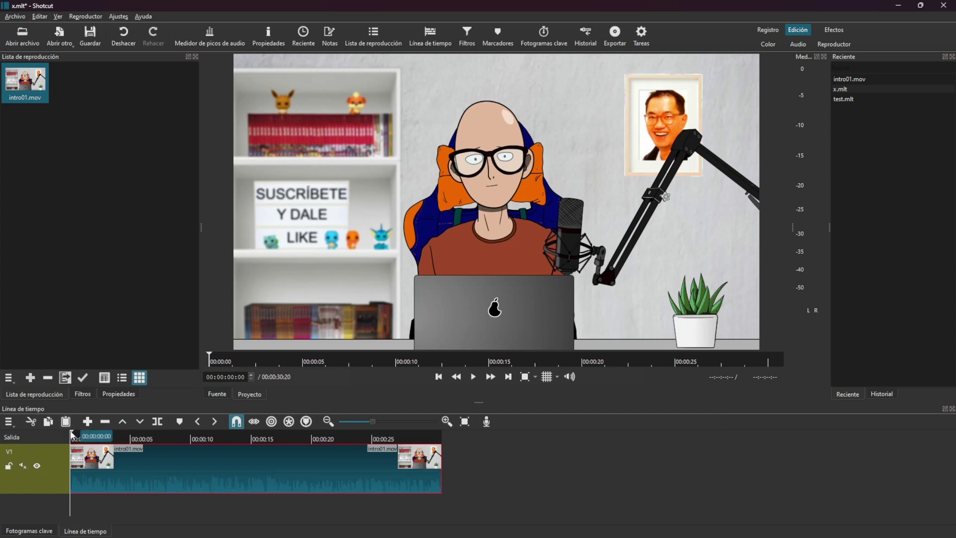
{"action": "left_click_drag", "start_coordinate": [72, 436], "coordinate": [130, 437]}
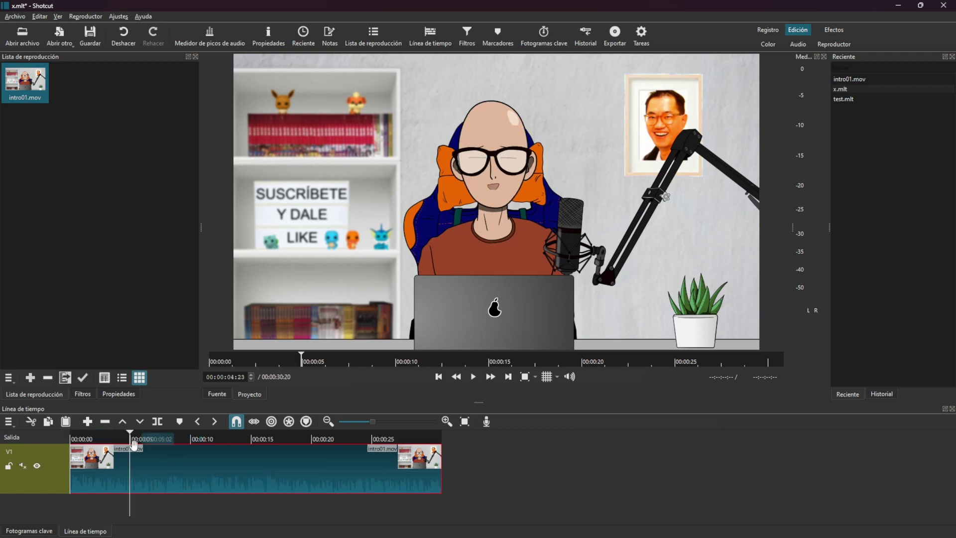
{"action": "left_click", "coordinate": [158, 422]}
{"action": "left_click", "coordinate": [240, 461]}
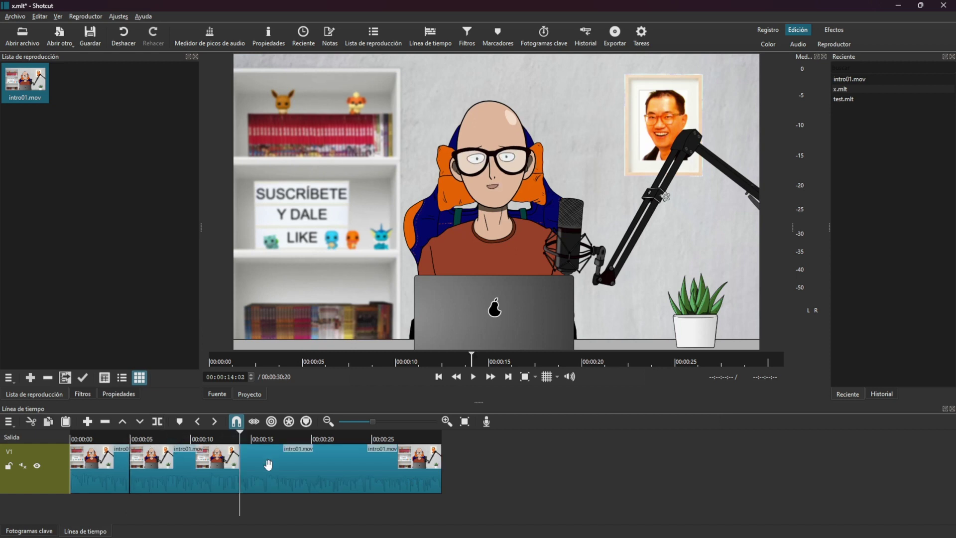
{"action": "key", "text": "s"}
{"action": "left_click_drag", "start_coordinate": [275, 463], "coordinate": [350, 466]}
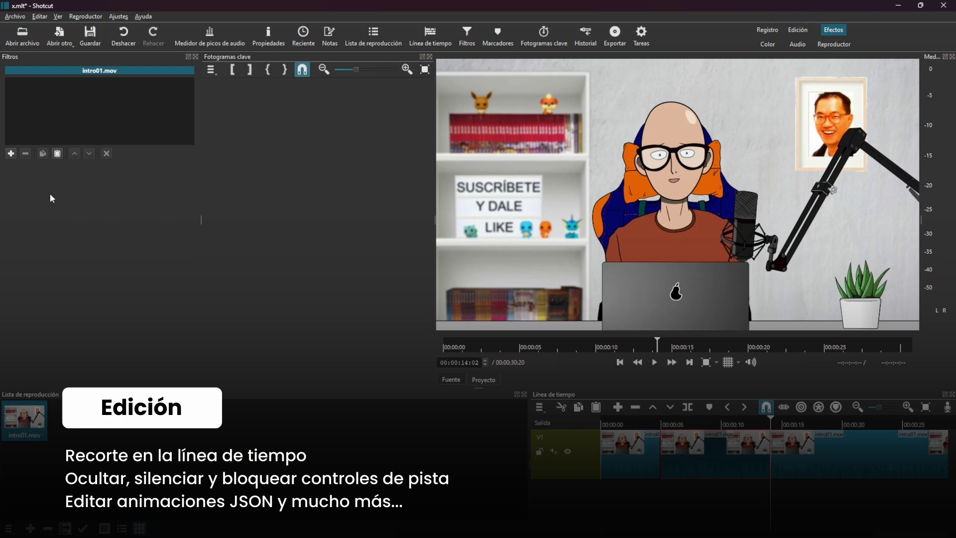
Add the Tamaño, posición y rotar filter to the middle clip and set its zoom to about 130.8 %.
{"action": "left_click", "coordinate": [11, 153]}
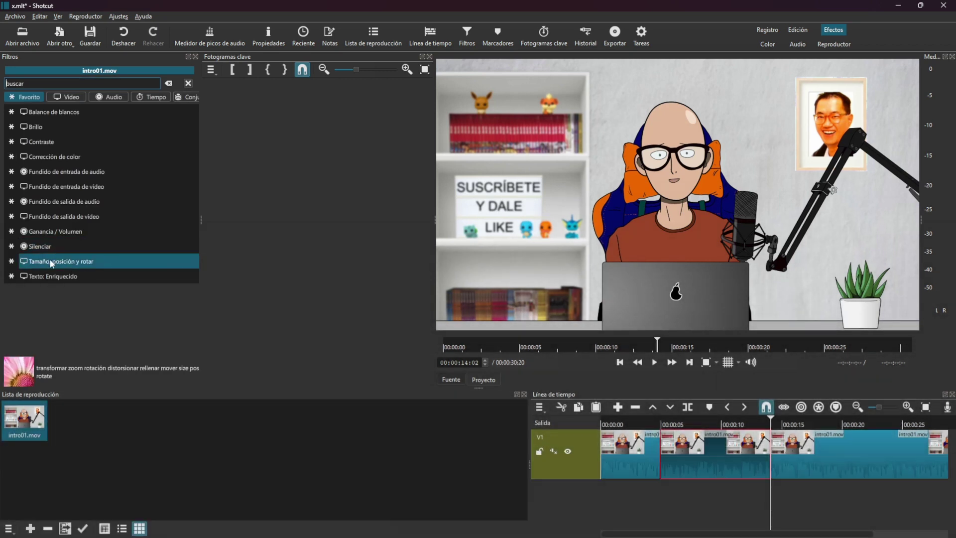
{"action": "left_click", "coordinate": [52, 262]}
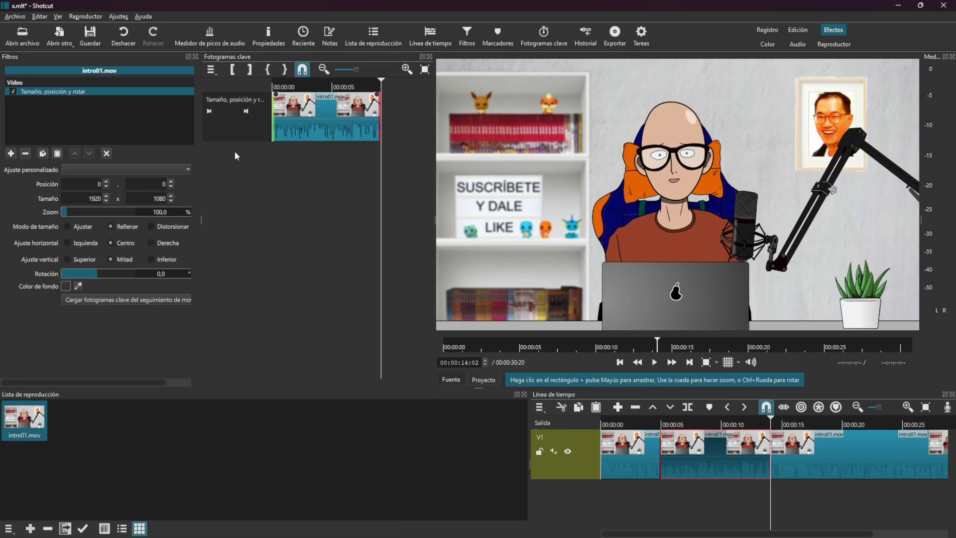
{"action": "left_click_drag", "start_coordinate": [65, 212], "coordinate": [79, 209]}
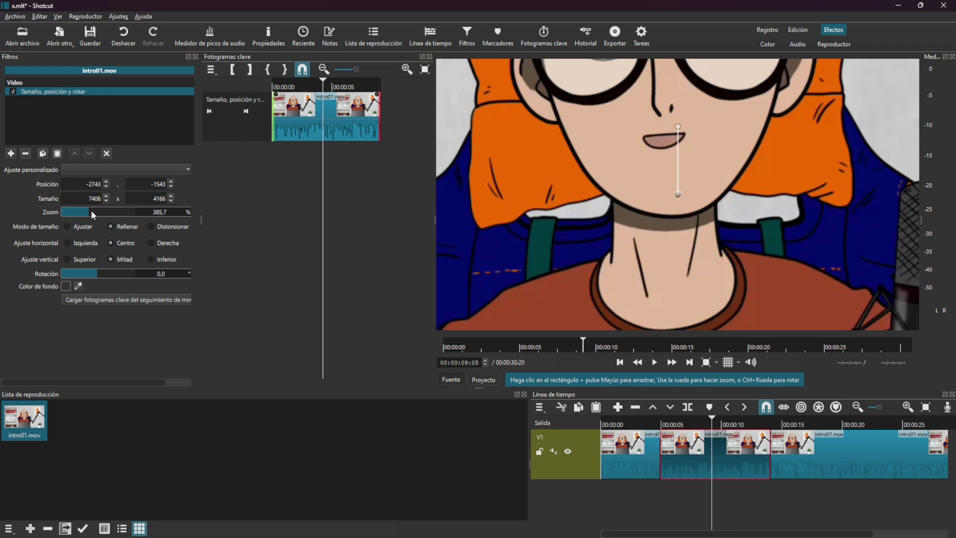
{"action": "left_click_drag", "start_coordinate": [91, 211], "coordinate": [69, 214]}
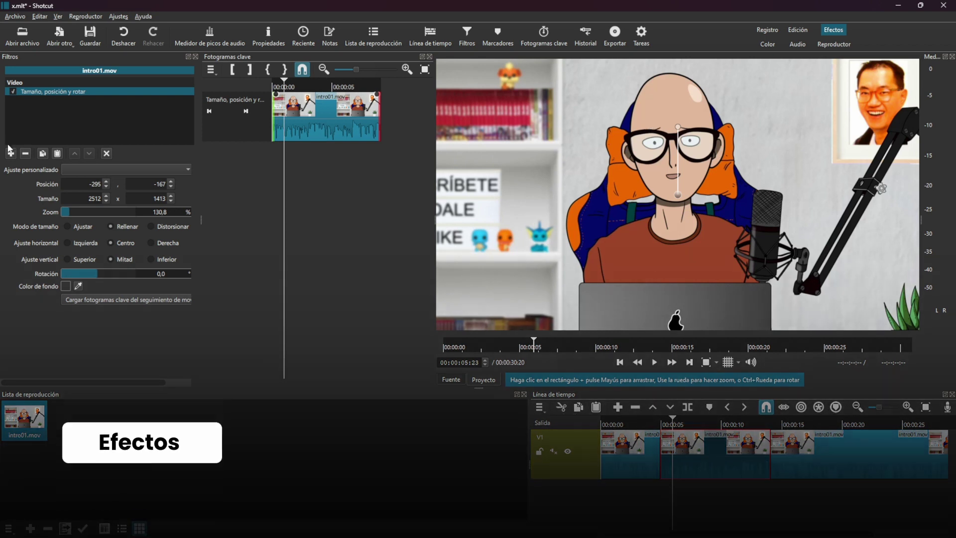
Add a Corrección de color filter to the middle clip and shift its midtones towards blue, about -49 % red and -46.9 % green.
{"action": "left_click", "coordinate": [11, 153]}
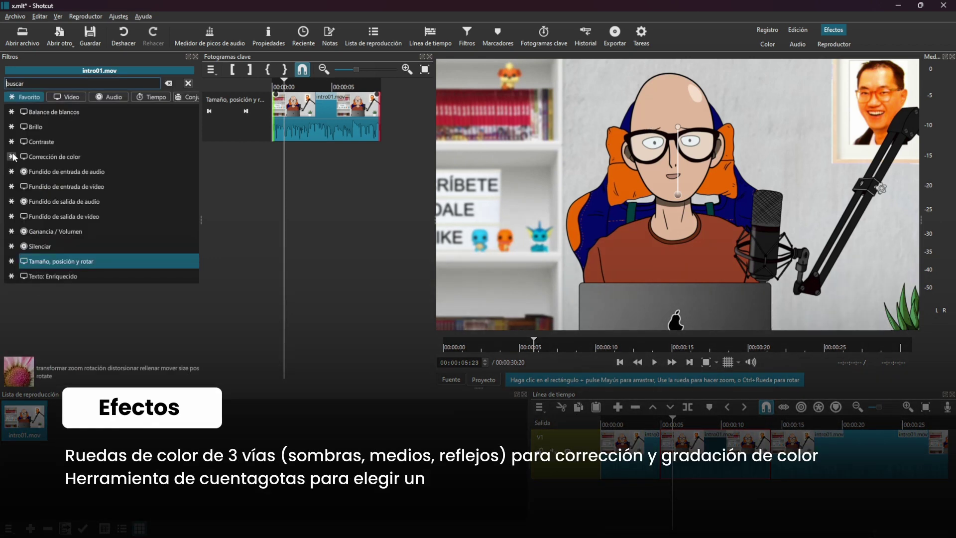
{"action": "left_click", "coordinate": [50, 157]}
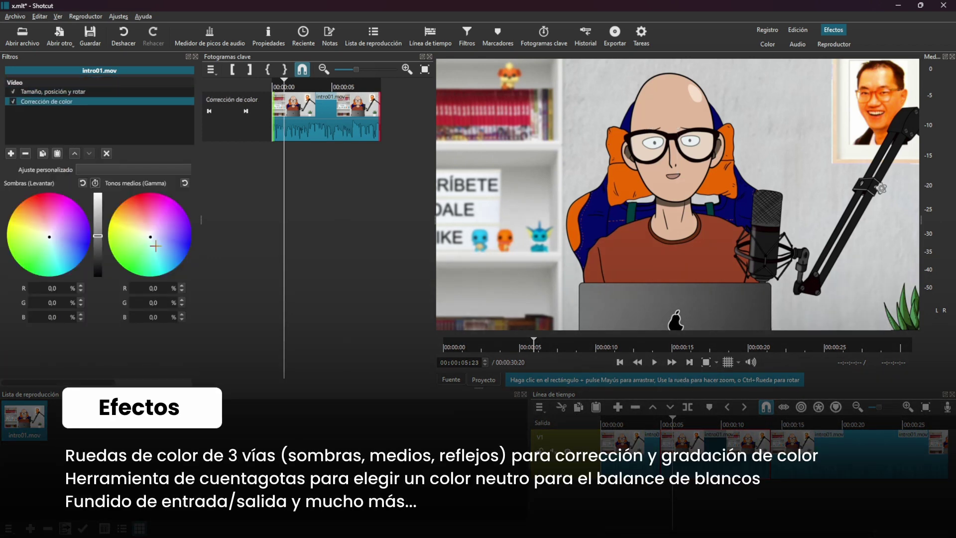
{"action": "left_click", "coordinate": [168, 240]}
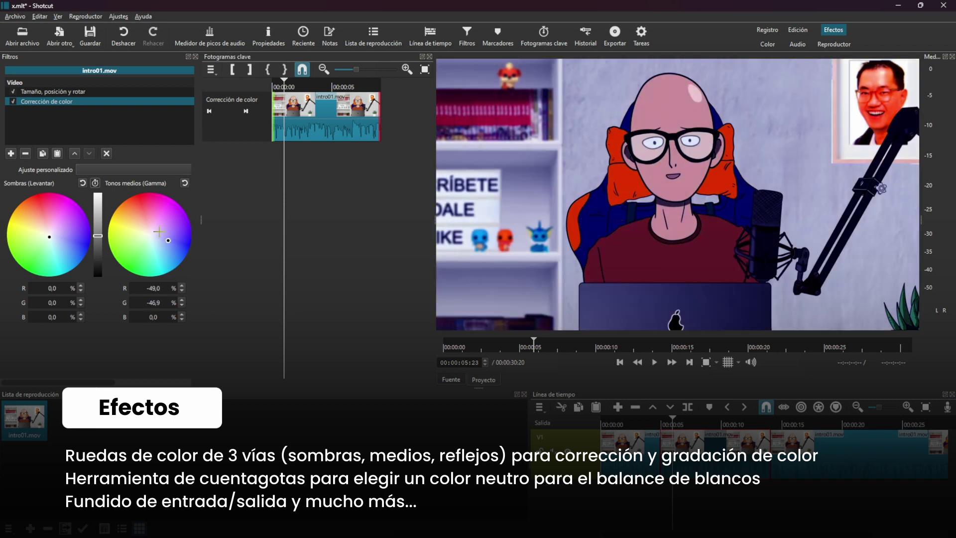
{"action": "left_click", "coordinate": [773, 44]}
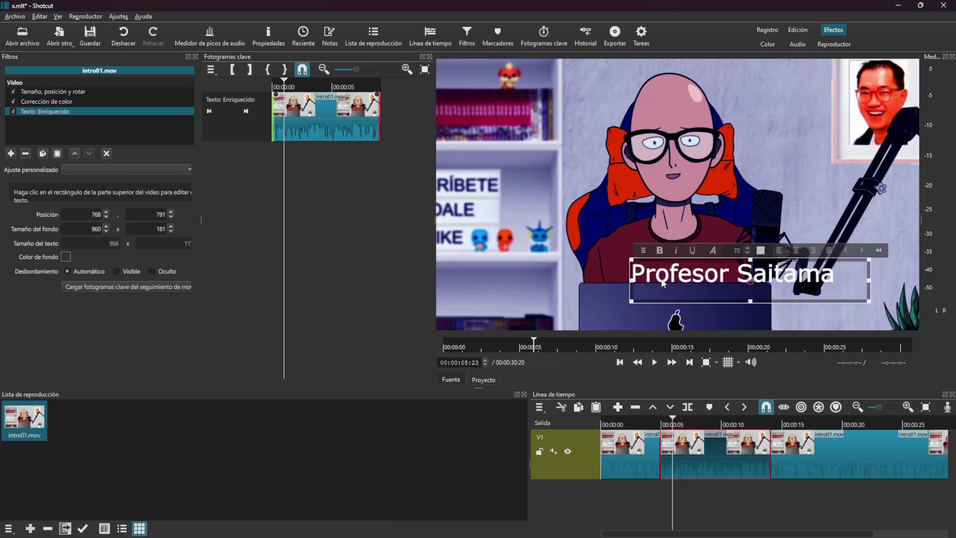
Place the text cursor in the title "Profesor Saitama" over the middle clip.
{"action": "left_click", "coordinate": [651, 264]}
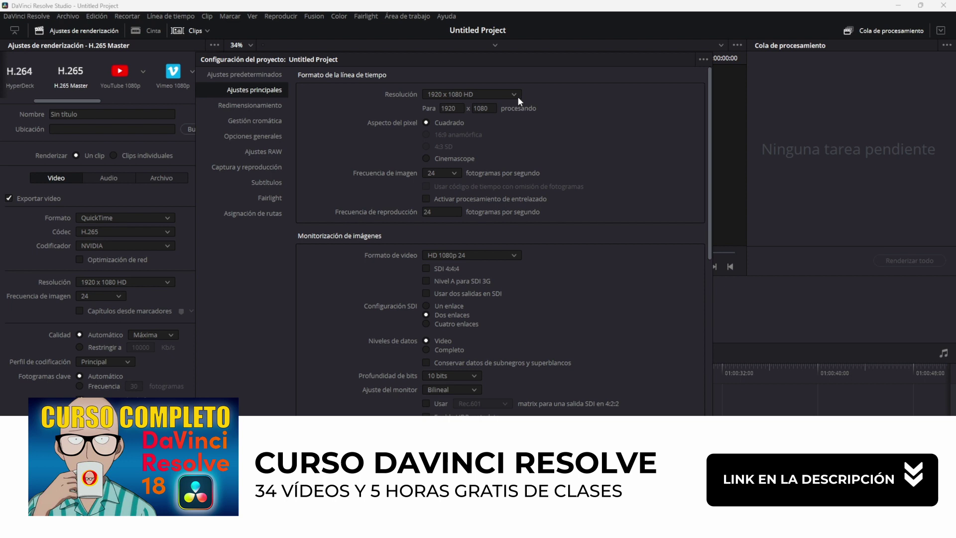
{"action": "left_click", "coordinate": [515, 94]}
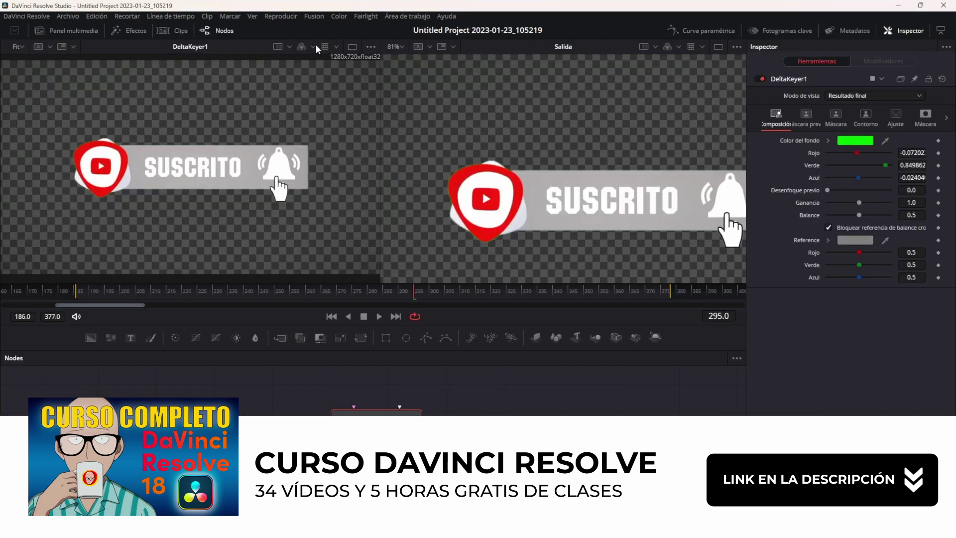
{"action": "left_click", "coordinate": [314, 46]}
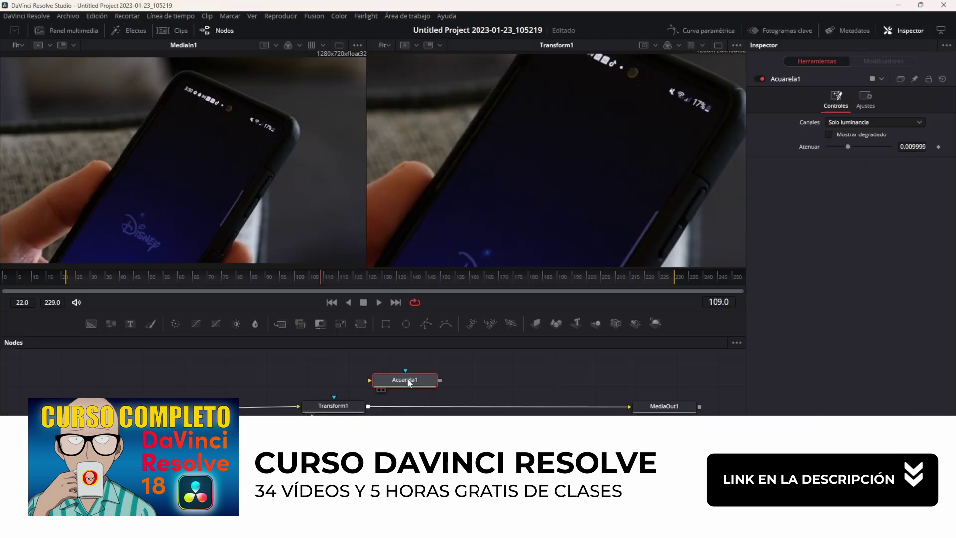
{"action": "left_click_drag", "start_coordinate": [428, 414], "coordinate": [518, 413]}
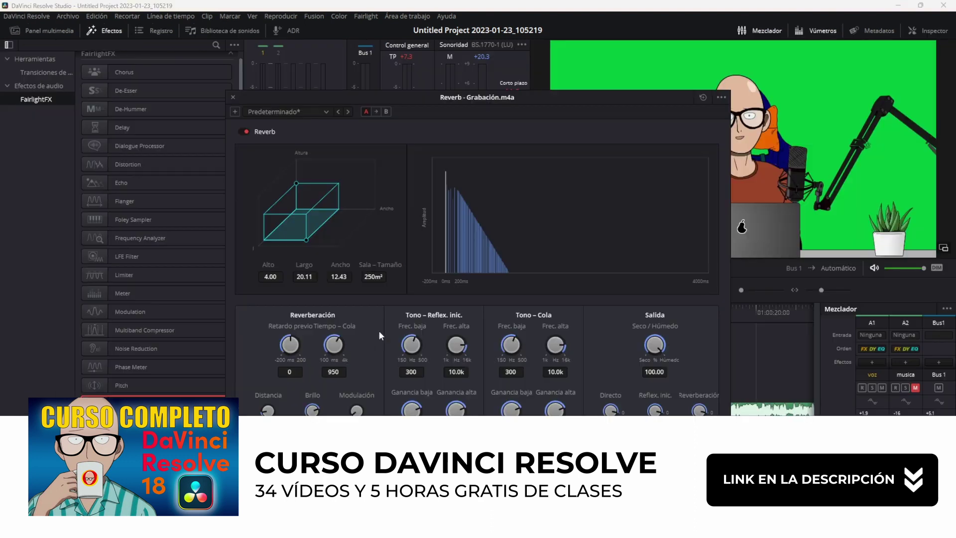
{"action": "left_click_drag", "start_coordinate": [330, 99], "coordinate": [249, 63]}
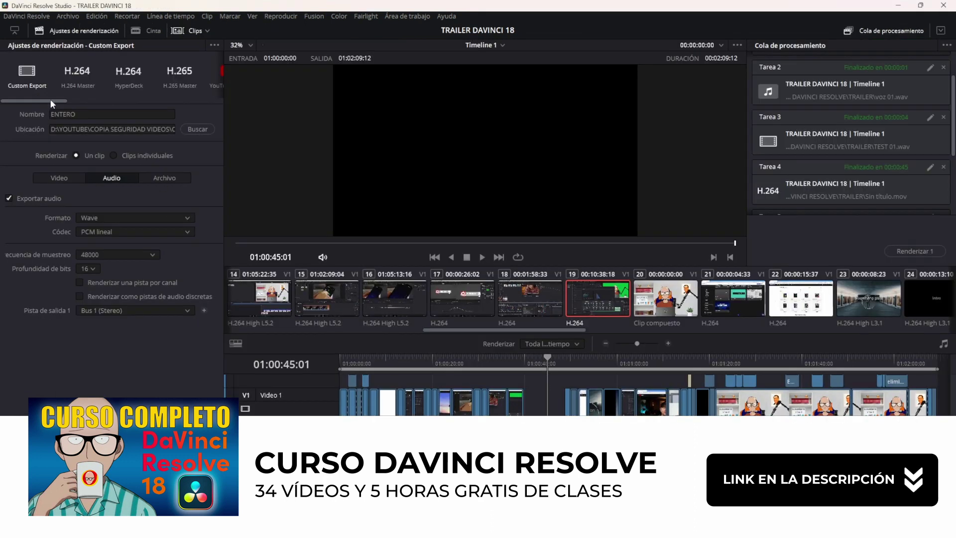
{"action": "left_click_drag", "start_coordinate": [50, 99], "coordinate": [159, 115]}
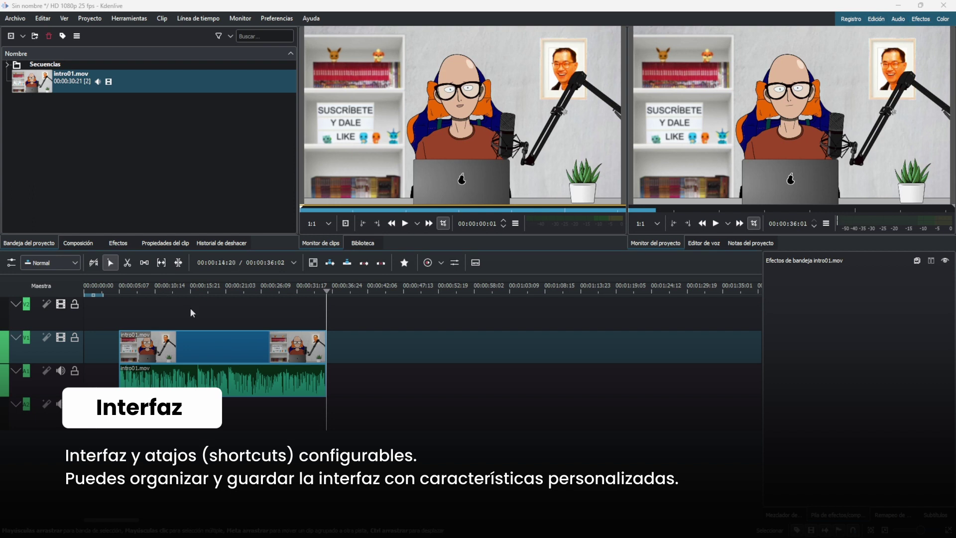
Switch to Kdenlive, mute the first audio track and cut intro01.mov into four pieces at about 12, 20 and 28 seconds.
{"action": "left_click", "coordinate": [152, 293]}
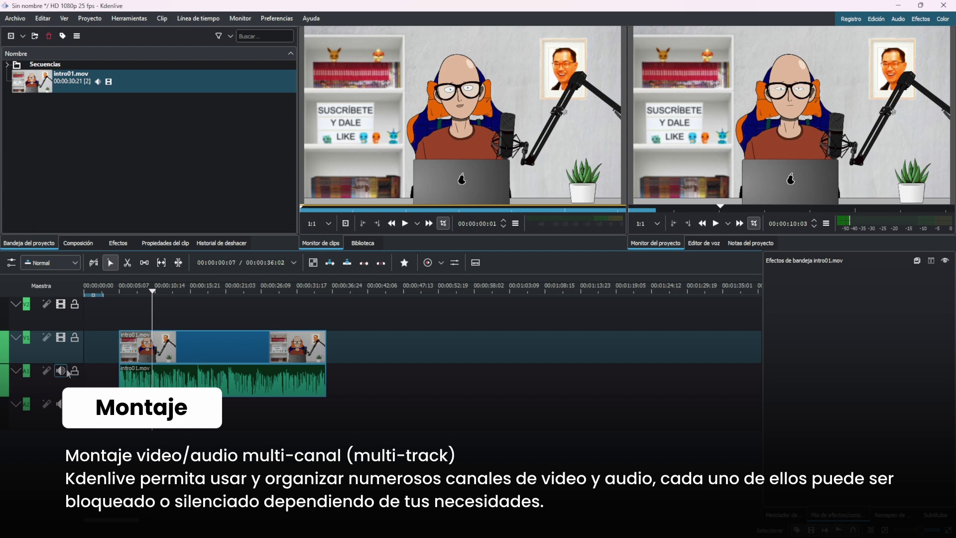
{"action": "left_click", "coordinate": [61, 371]}
{"action": "key", "text": "x"}
{"action": "left_click", "coordinate": [165, 346]}
{"action": "left_click", "coordinate": [222, 346]}
{"action": "left_click", "coordinate": [276, 346]}
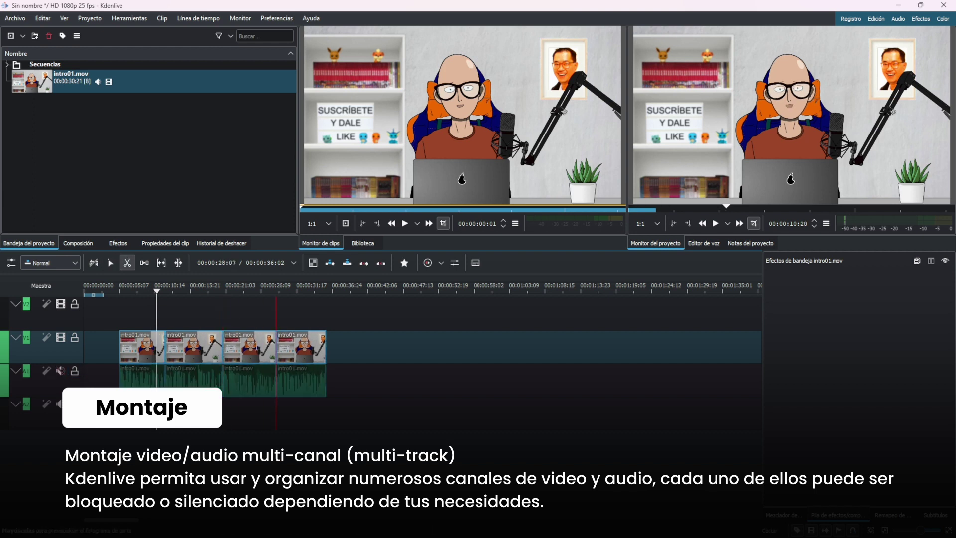
{"action": "key", "text": "s"}
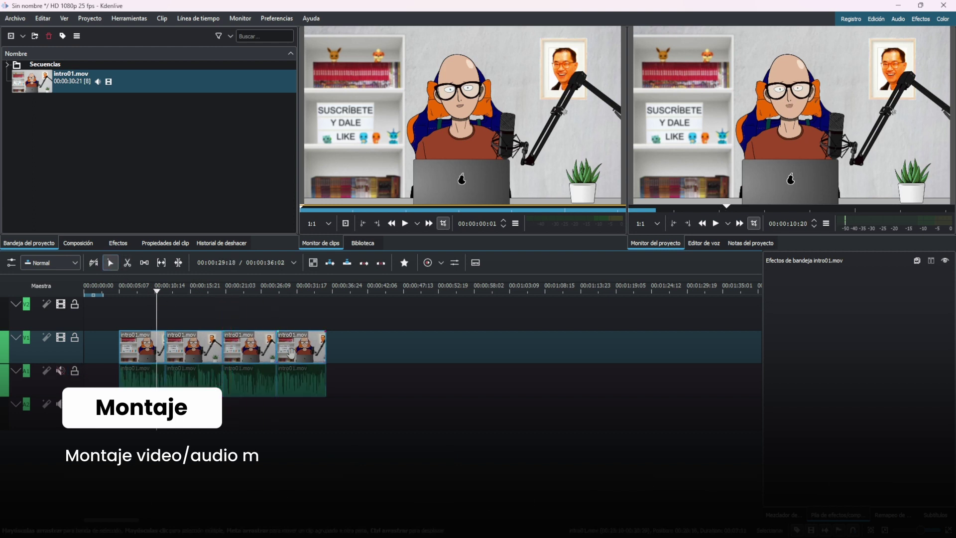
Move the last clip further along the video track to open a gap and return it beside the third clip.
{"action": "left_click_drag", "start_coordinate": [306, 356], "coordinate": [362, 356]}
{"action": "mouse_move", "coordinate": [250, 348]}
{"action": "left_mouse_down"}
{"action": "mouse_move", "coordinate": [284, 349]}
{"action": "mouse_move", "coordinate": [251, 348]}
{"action": "left_mouse_up"}
{"action": "left_click_drag", "start_coordinate": [359, 348], "coordinate": [302, 348]}
Try a higher Sigma for the Gaussian Blur effect on the third clip and remove the effect.
{"action": "left_click", "coordinate": [244, 340]}
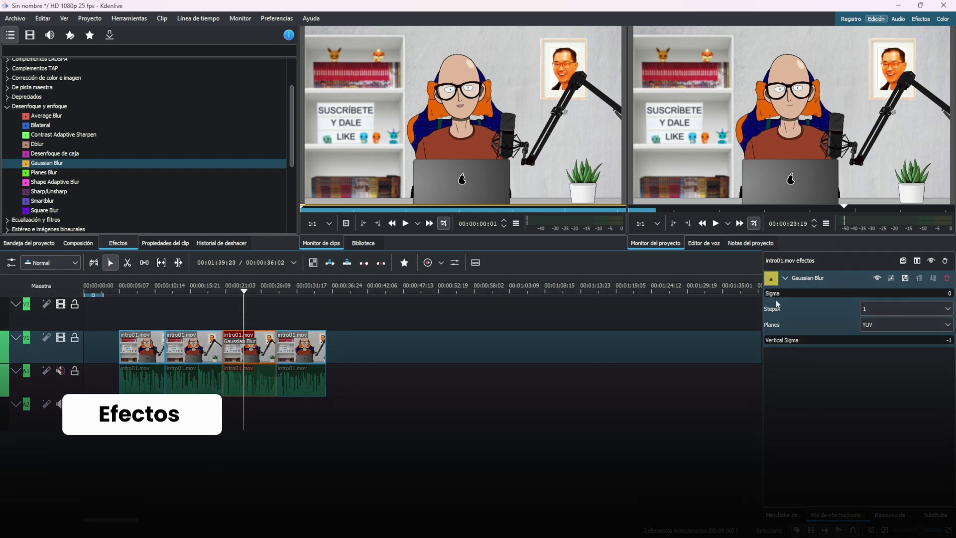
{"action": "left_click_drag", "start_coordinate": [769, 298], "coordinate": [781, 302]}
{"action": "left_click", "coordinate": [948, 278]}
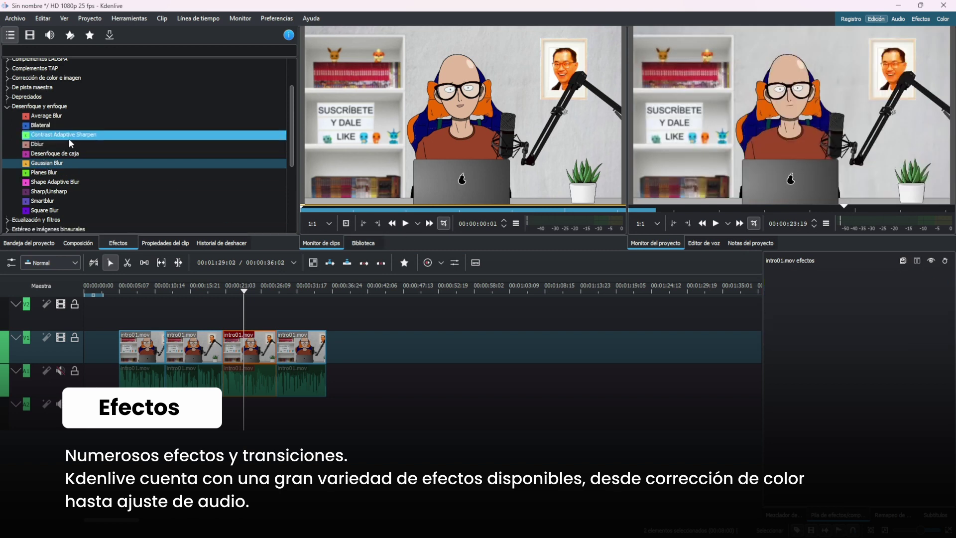
Place a text item near the centre of the new title clip and enter "Profesor Saitama".
{"action": "scroll", "coordinate": [70, 142], "scroll_direction": "up", "scroll_amount": 1}
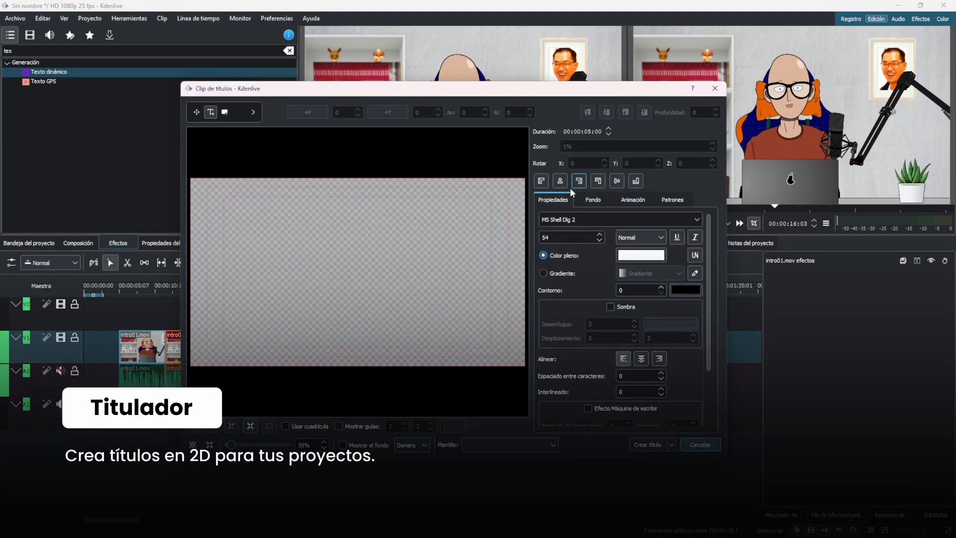
{"action": "left_click", "coordinate": [323, 260]}
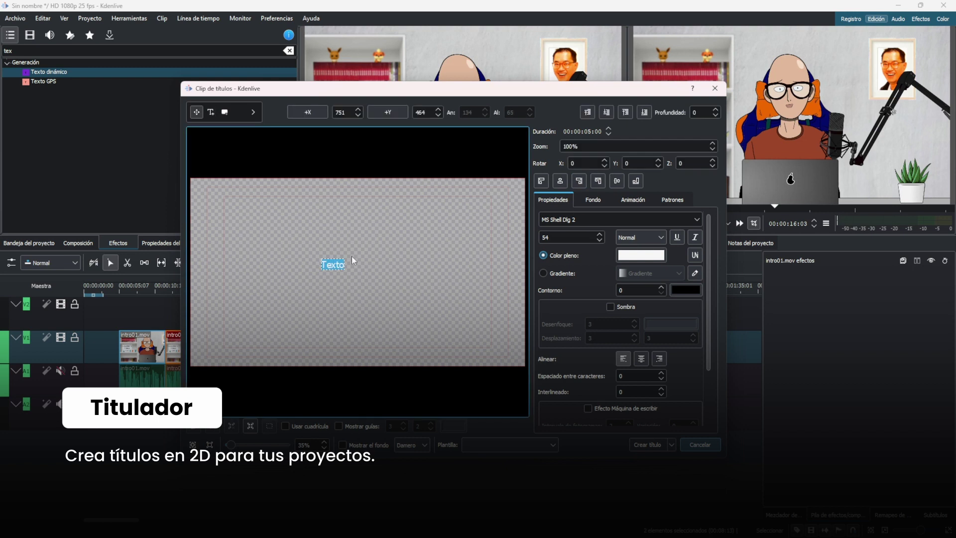
{"action": "type", "text": "Profesor Saitama"}
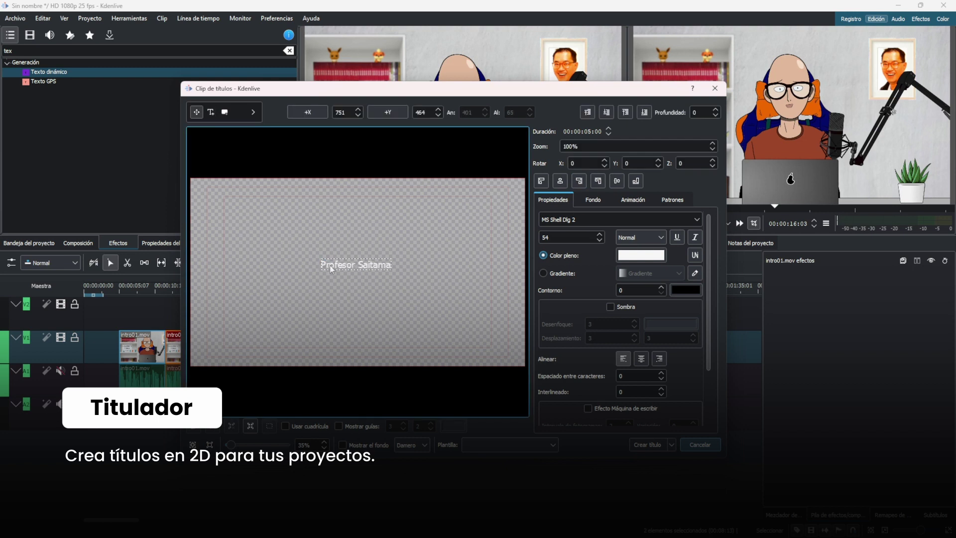